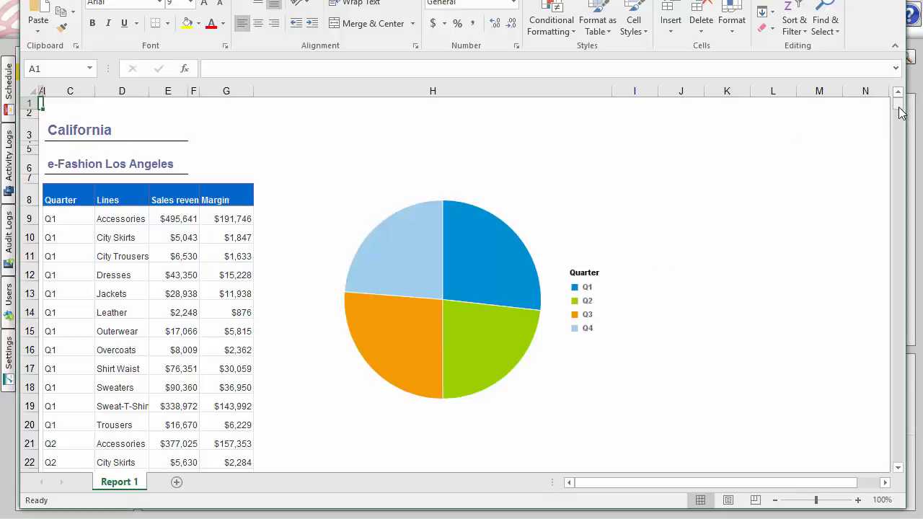
# Look through the state and store sections of the Report 1 sheet and close the Excel workbook
pyautogui.scroll(-6, 750, 209)
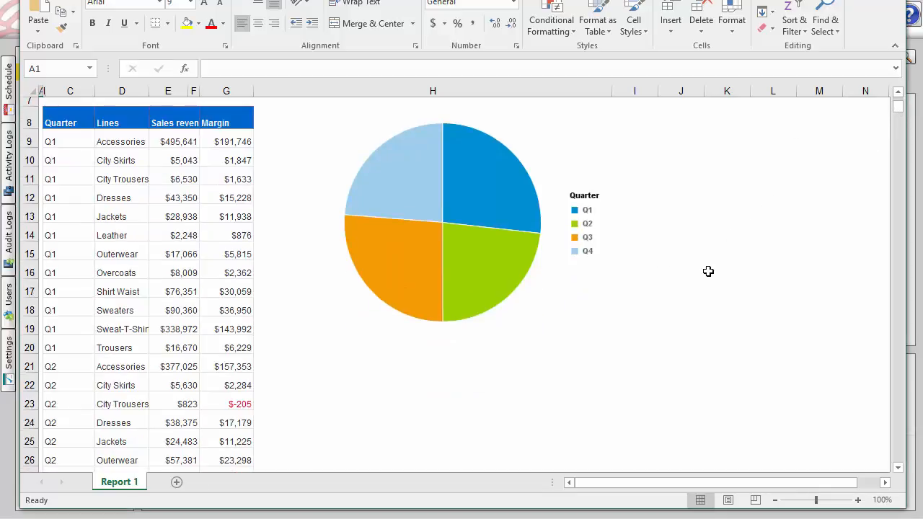
pyautogui.scroll(-15, 353, 279)
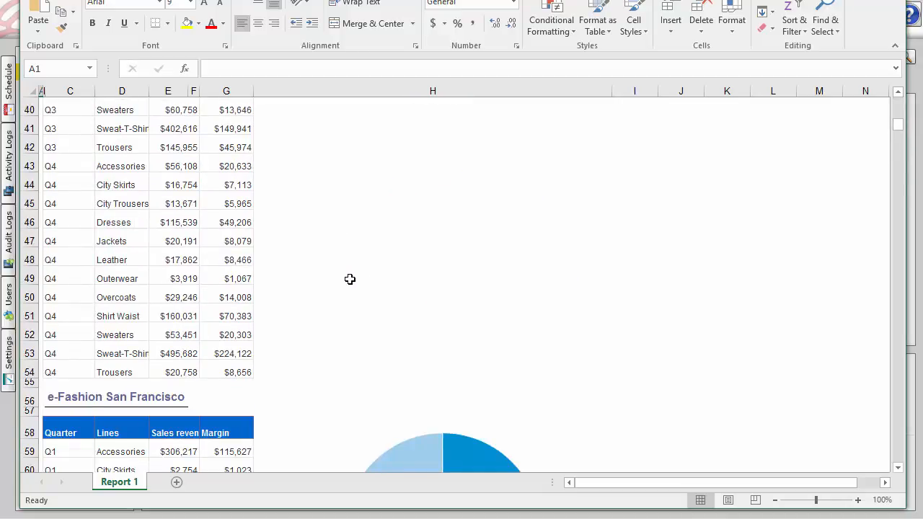
pyautogui.scroll(-13, 350, 281)
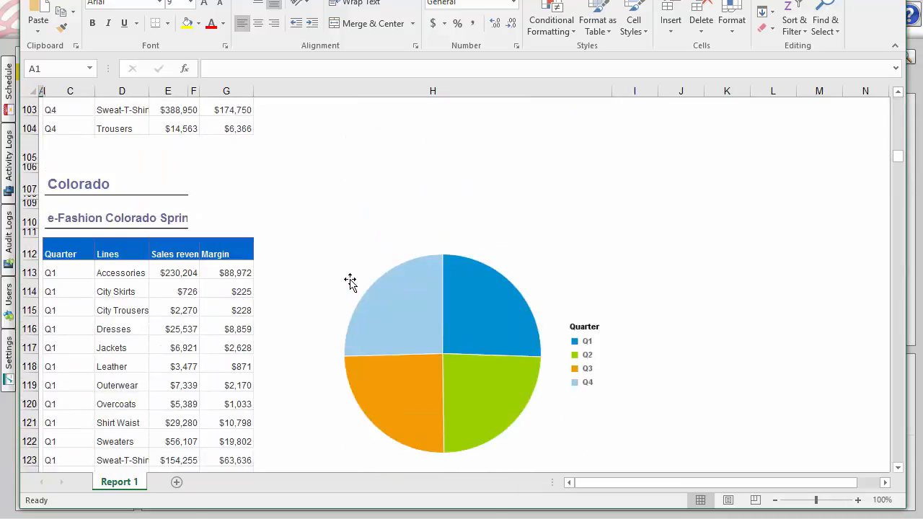
pyautogui.scroll(-19, 322, 266)
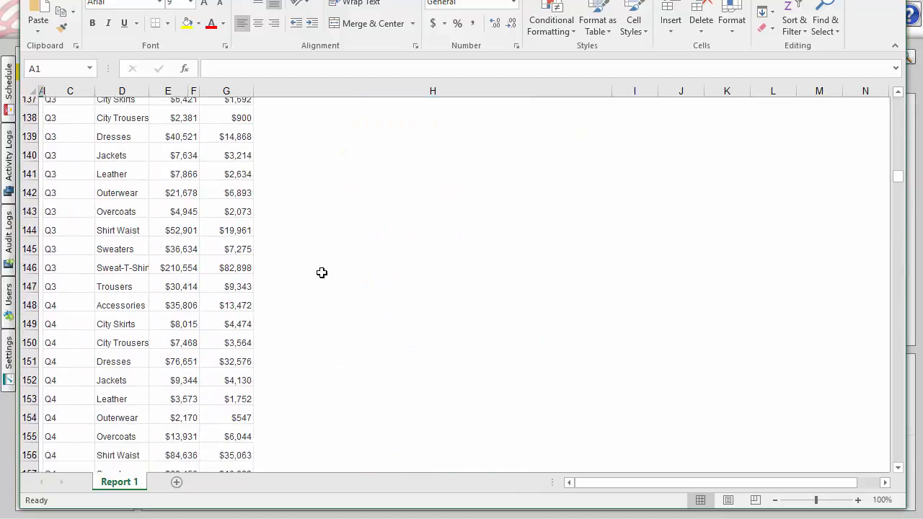
pyautogui.scroll(-20, 321, 276)
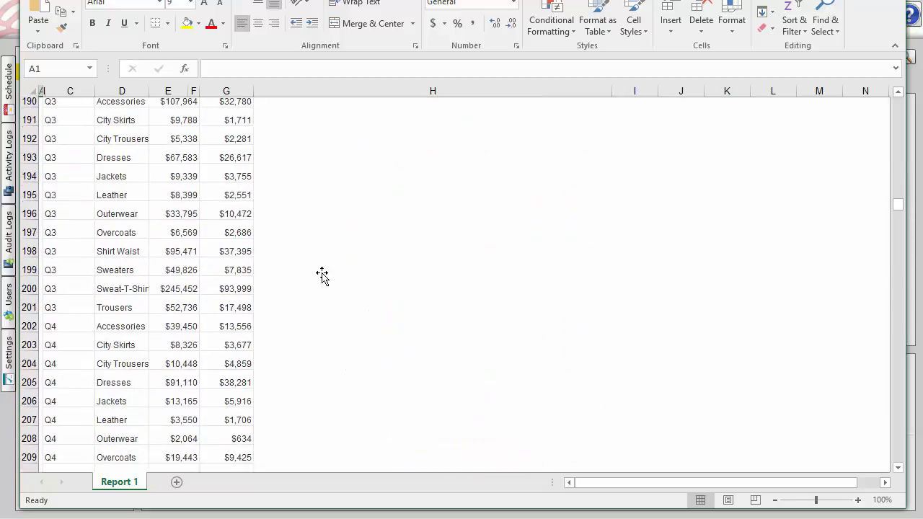
pyautogui.scroll(-5, 322, 275)
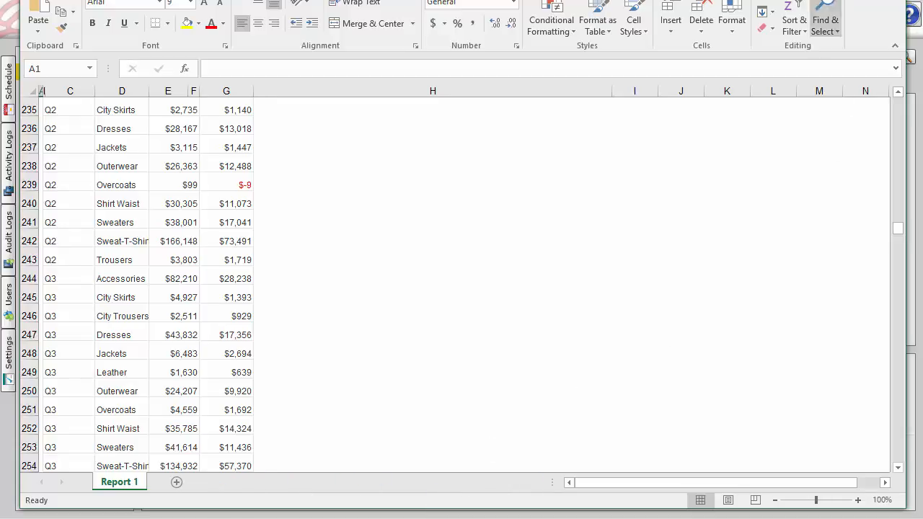
pyautogui.hotkey('alt', 'F4')
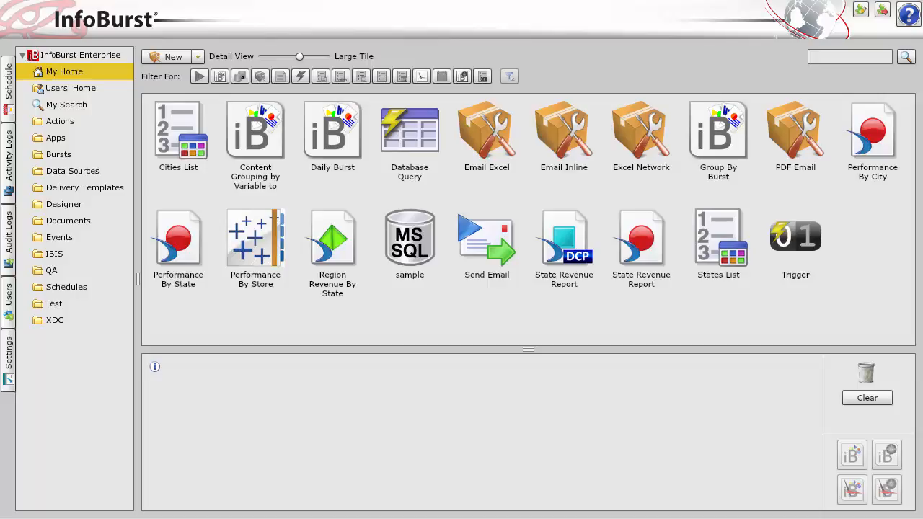
# Review the destination and format settings of the Excel Network delivery template and close it
pyautogui.doubleClick(652, 134)
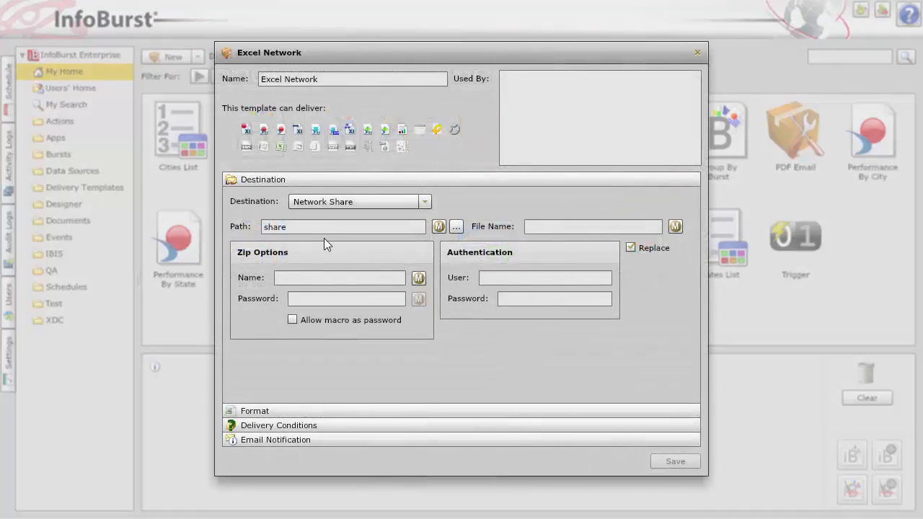
pyautogui.click(318, 410)
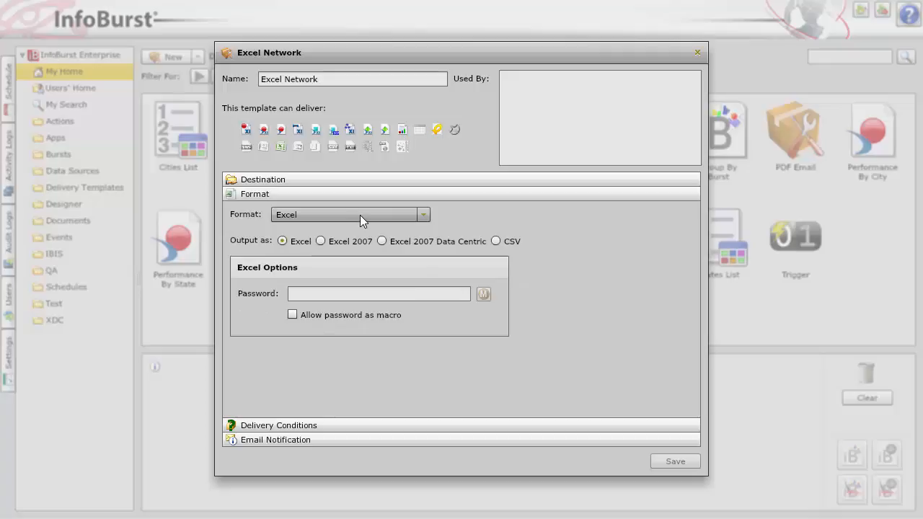
pyautogui.click(698, 52)
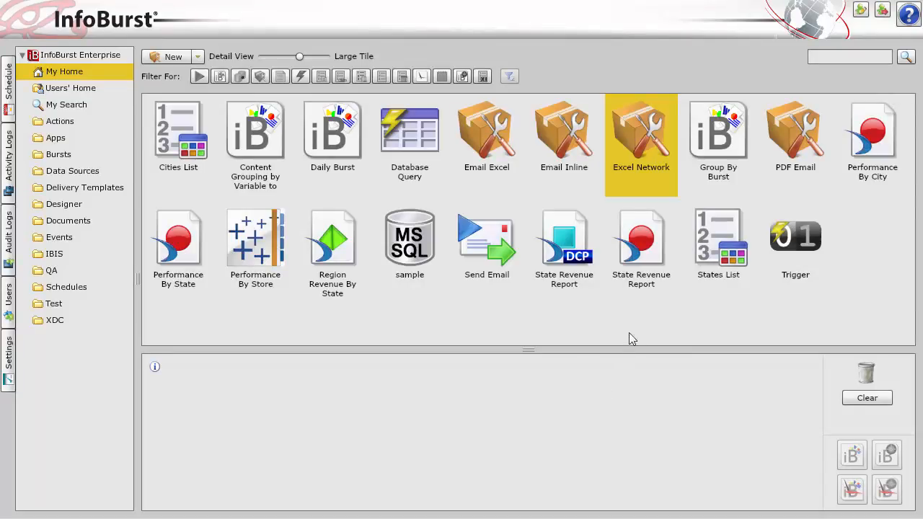
# Create a new burst named "Grouped Report By State" containing the Web Intelligence document State Revenue Report
pyautogui.click(646, 252)
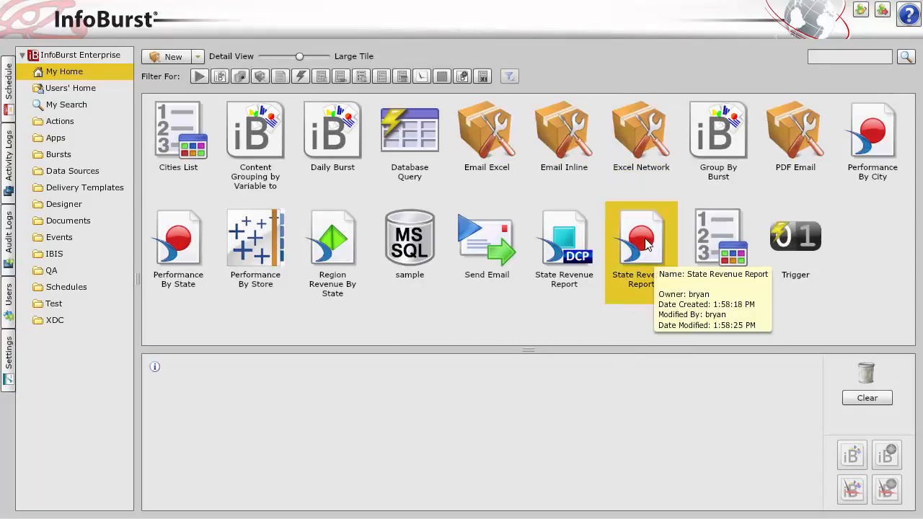
pyautogui.moveTo(647, 254); pyautogui.dragTo(385, 393)
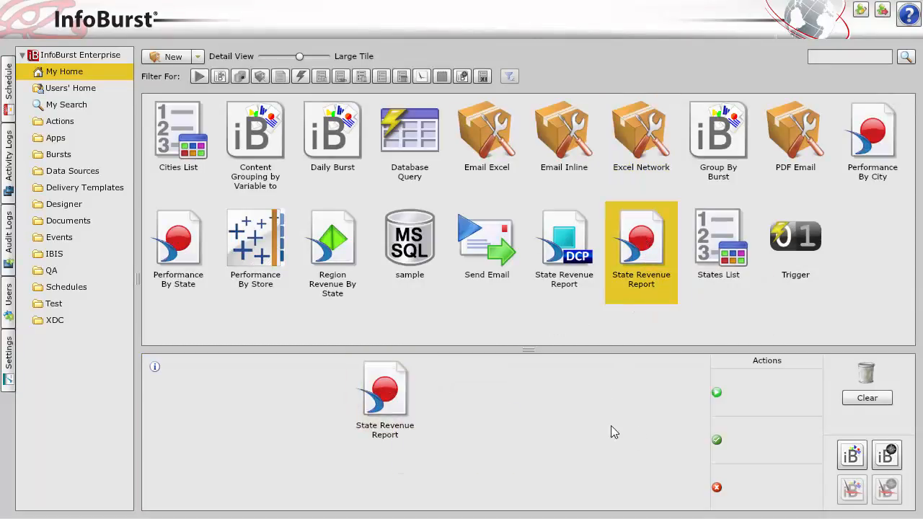
pyautogui.click(853, 456)
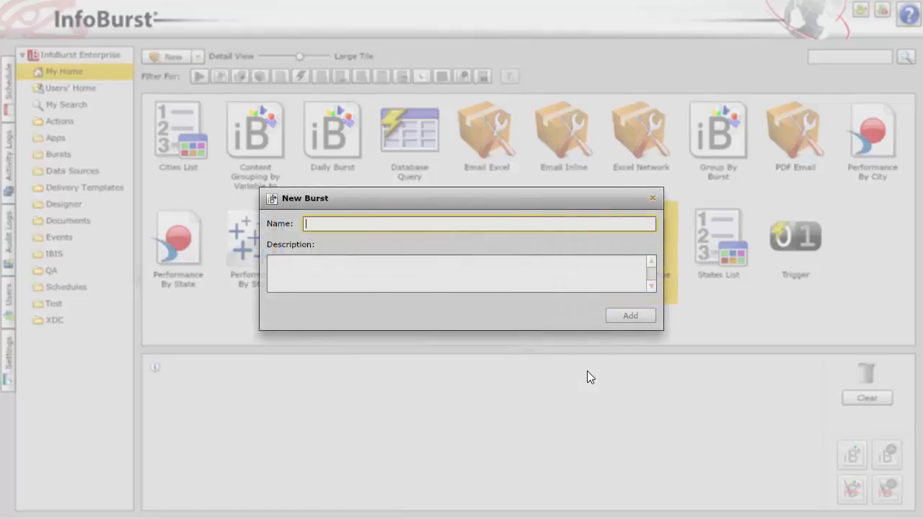
pyautogui.write('Grouped')
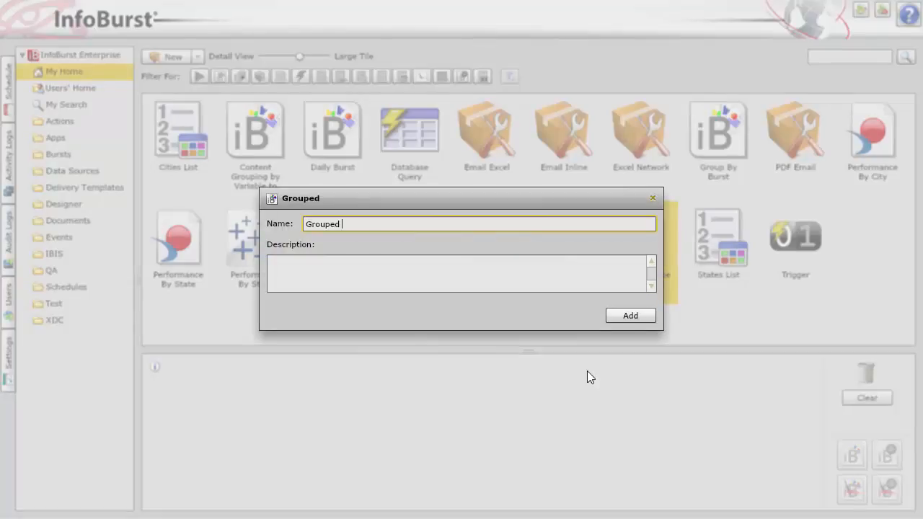
pyautogui.write(' Report By STa')
pyautogui.press('BackSpace')
pyautogui.press('BackSpace')
pyautogui.write('t')
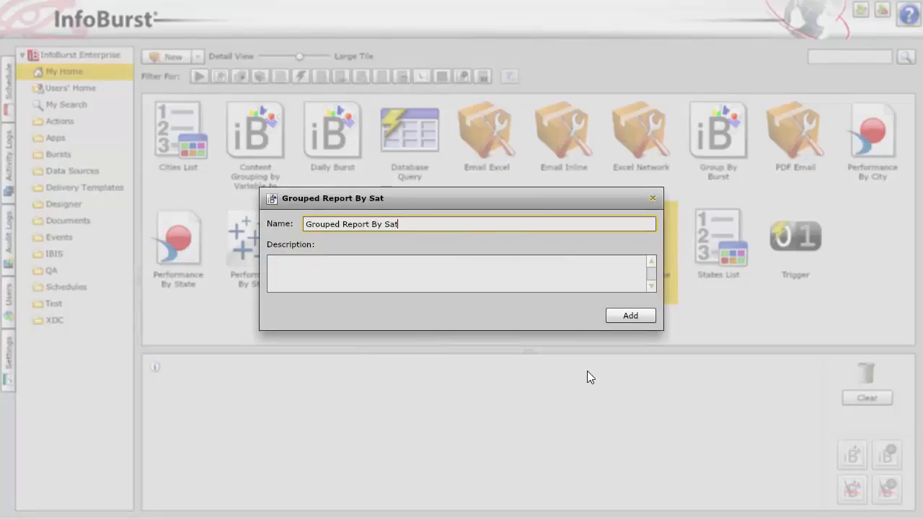
pyautogui.write('ate')
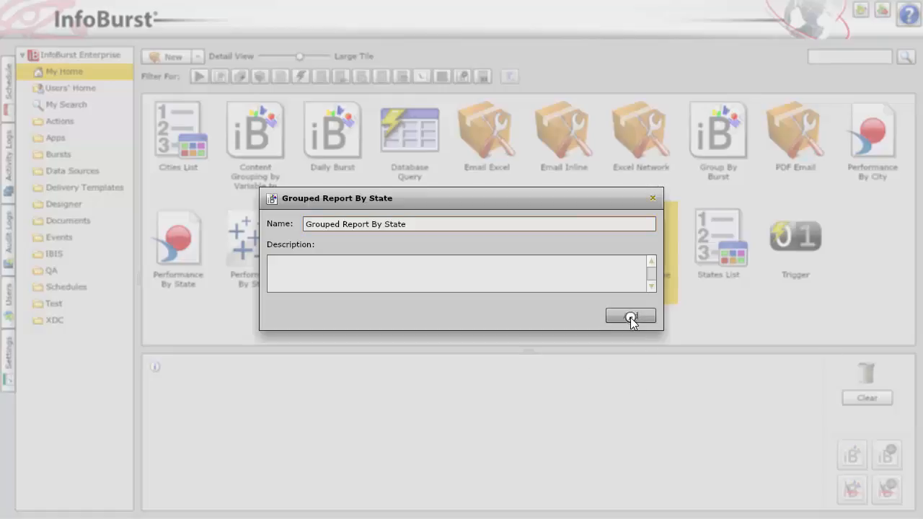
pyautogui.click(631, 317)
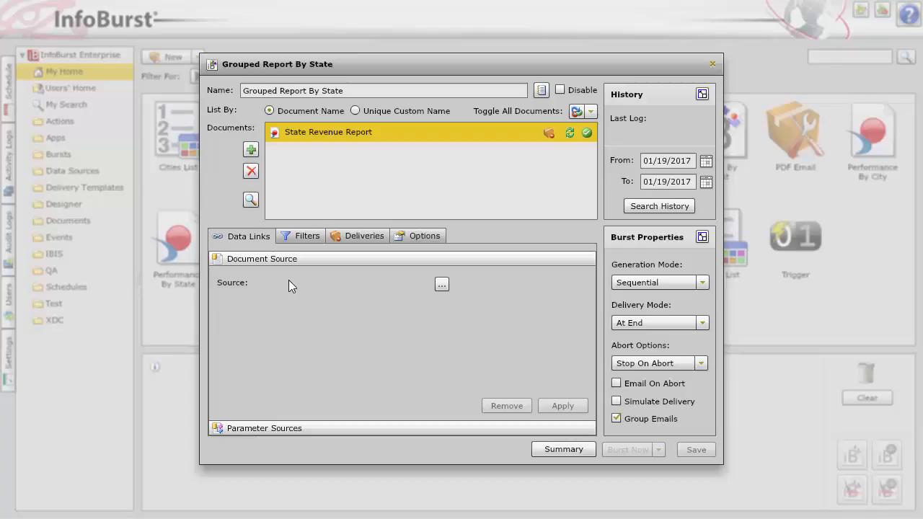
# Add the State variable as a document filter for State Revenue Report in the burst
pyautogui.click(303, 237)
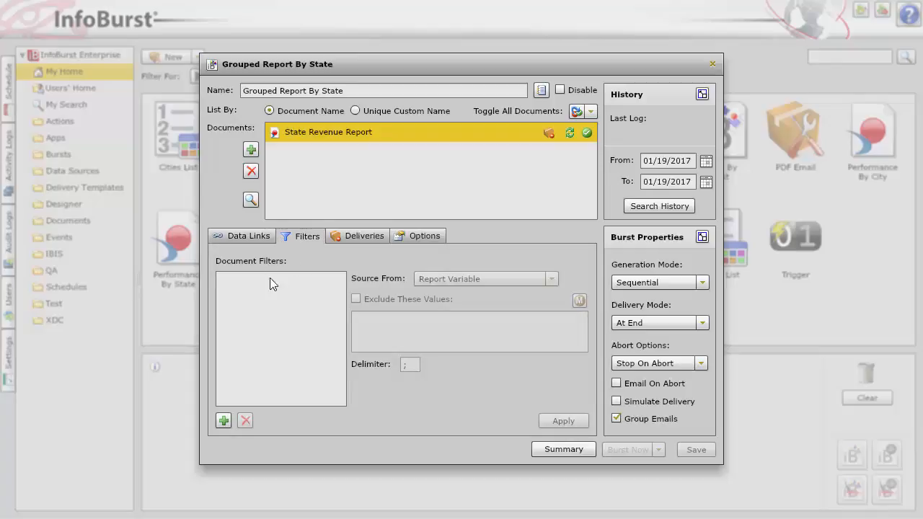
pyautogui.click(223, 422)
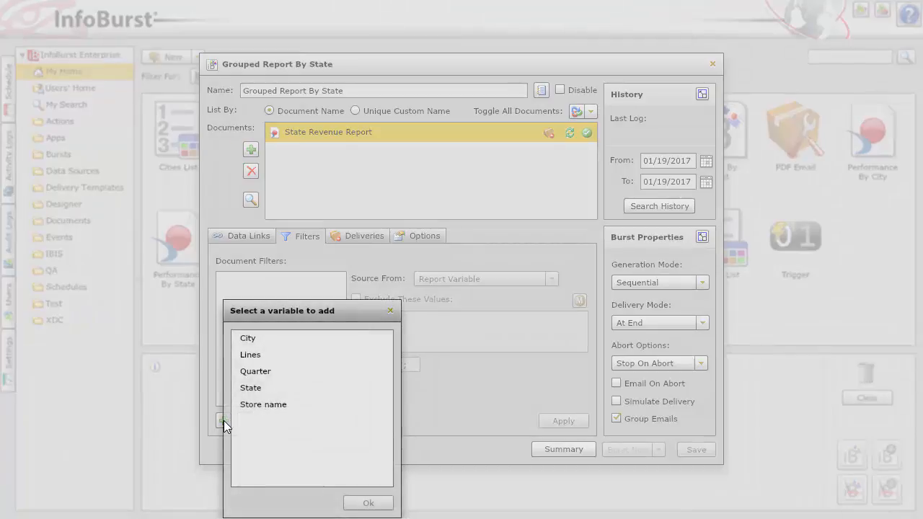
pyautogui.click(263, 390)
pyautogui.click(262, 391)
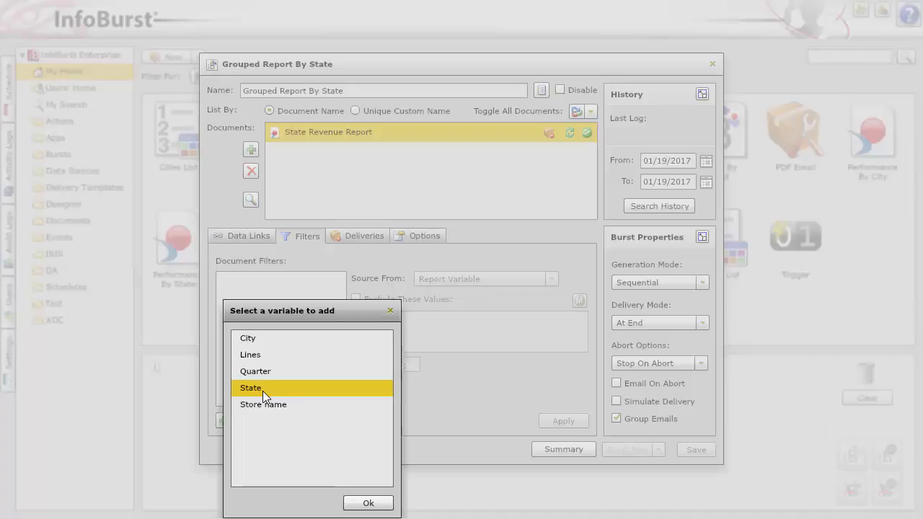
pyautogui.click(364, 503)
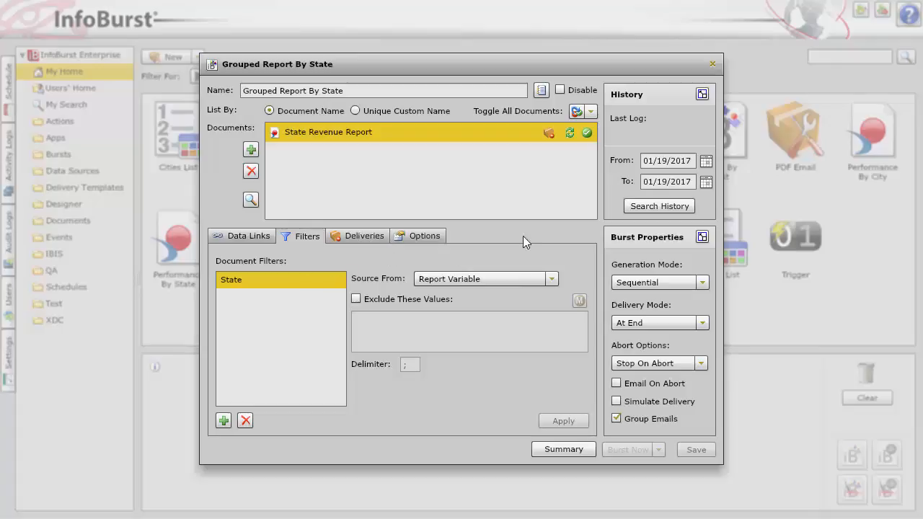
# Set the burst's Excel content grouping to group by Burst using the Excel Network delivery template
pyautogui.click(702, 238)
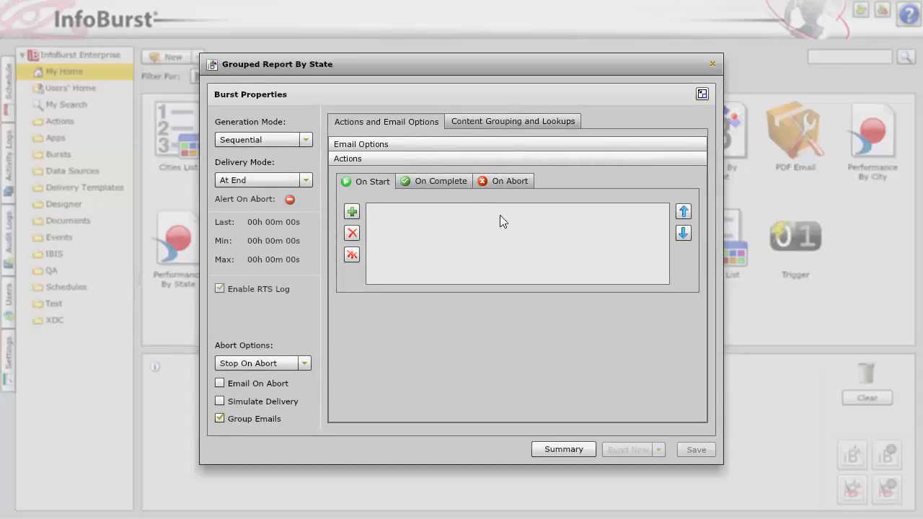
pyautogui.click(504, 123)
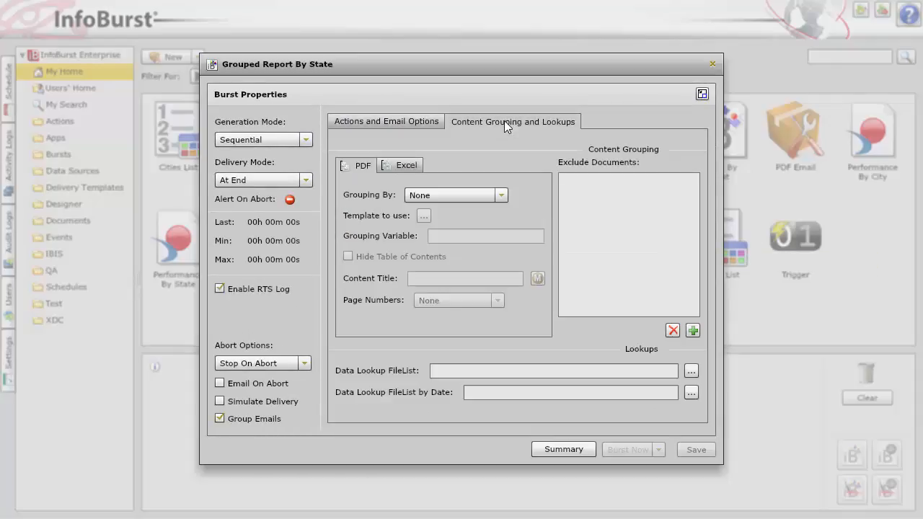
pyautogui.click(406, 167)
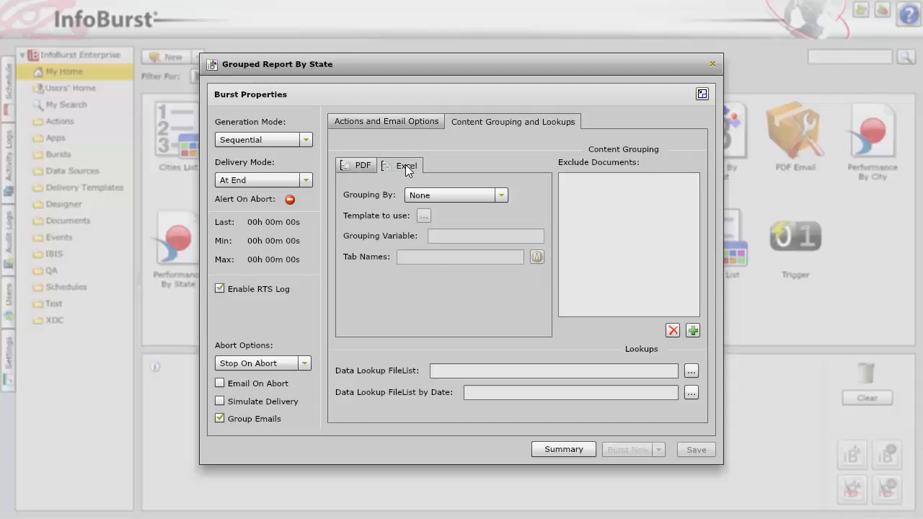
pyautogui.click(501, 196)
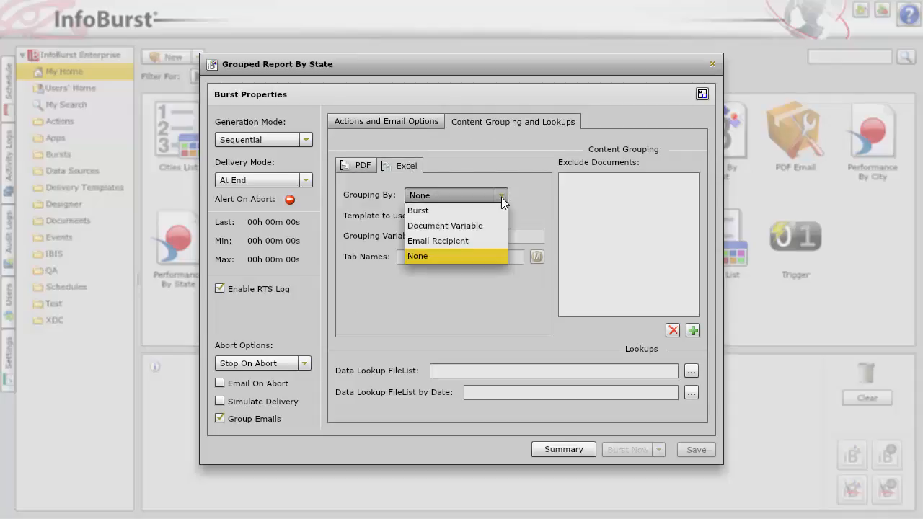
pyautogui.click(463, 209)
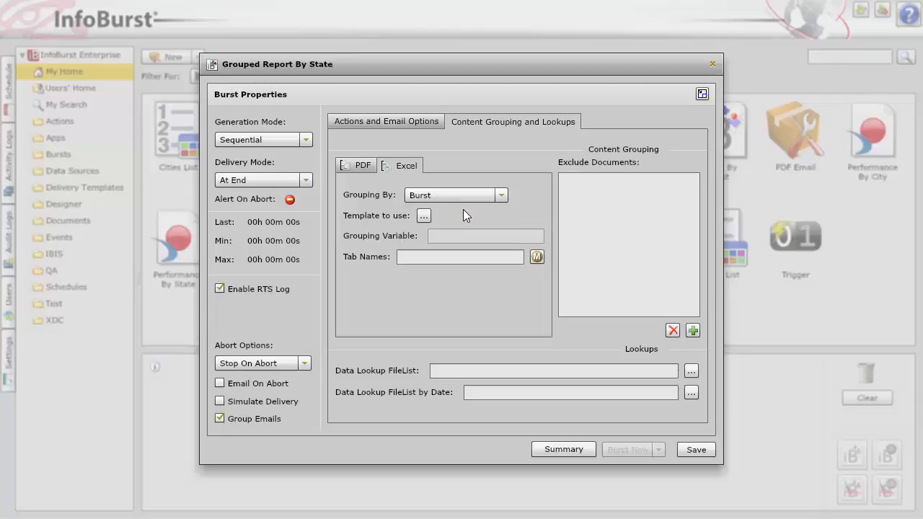
pyautogui.click(424, 216)
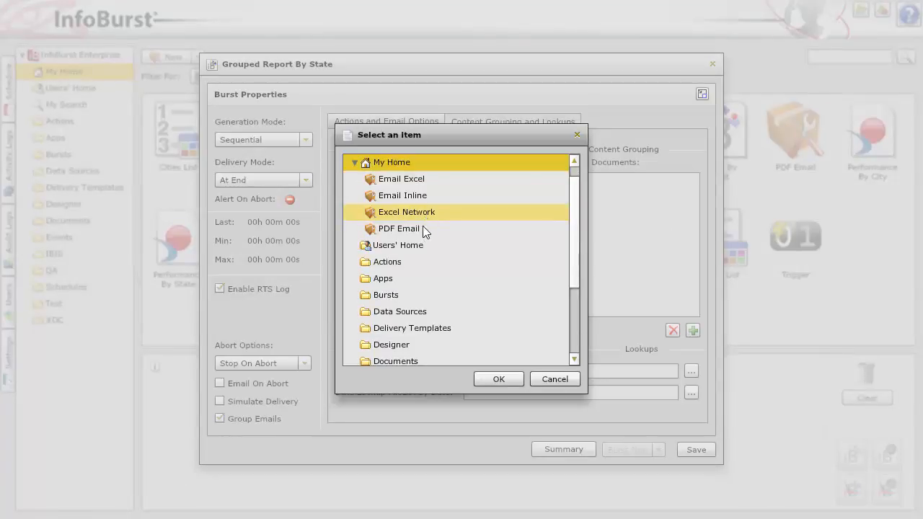
pyautogui.click(418, 212)
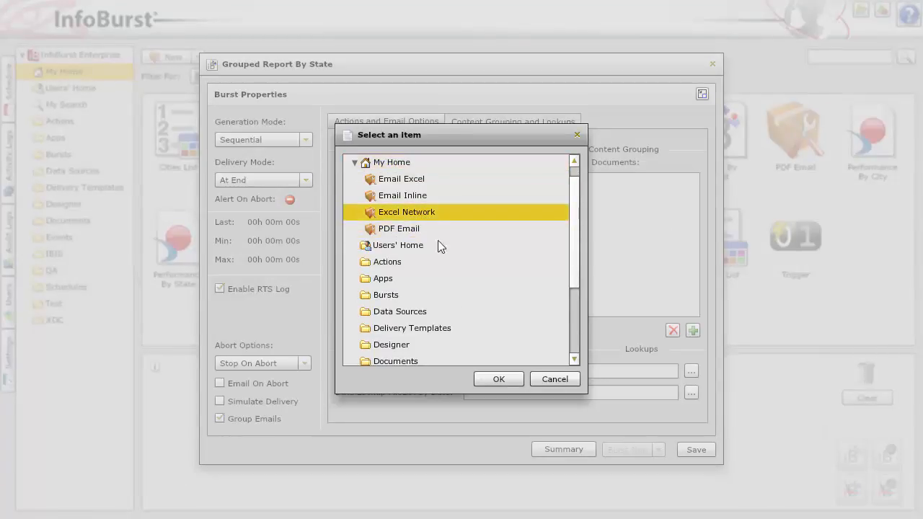
pyautogui.click(493, 376)
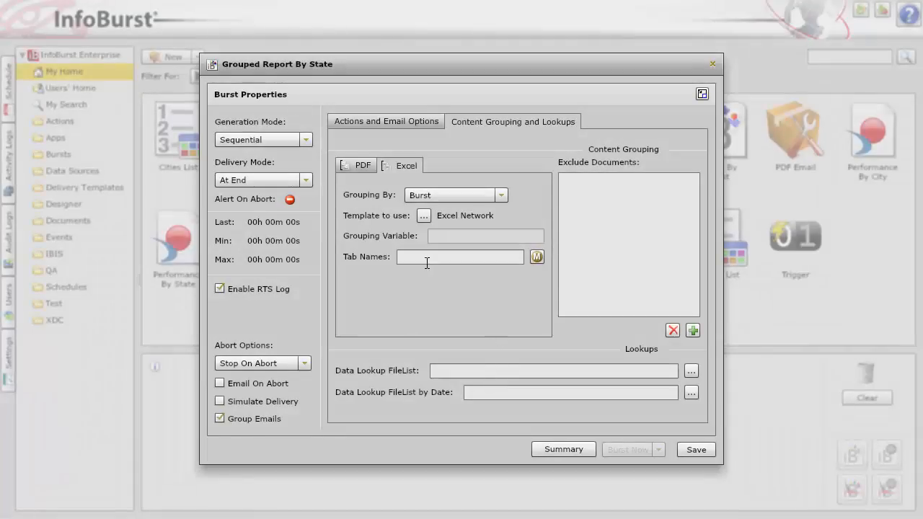
# Set the Excel grouping's tab names to the [=State] macro
pyautogui.click(427, 258)
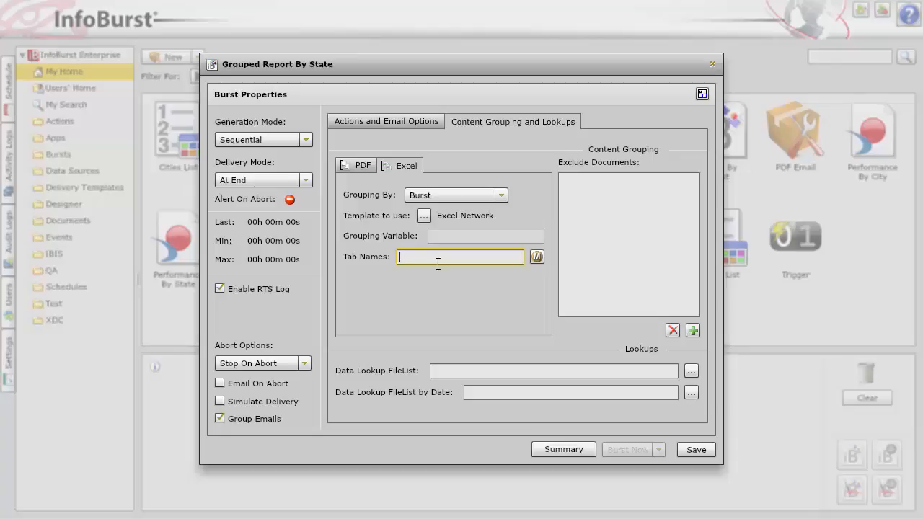
pyautogui.click(536, 258)
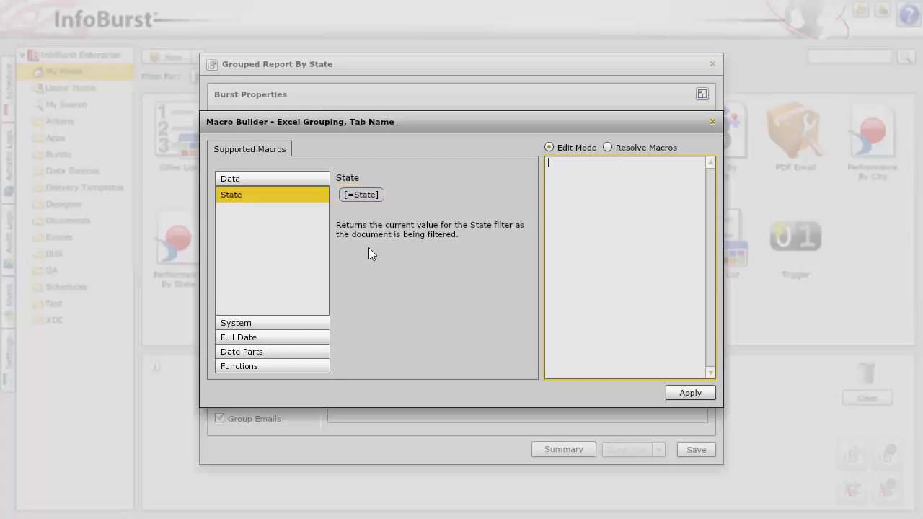
pyautogui.click(363, 192)
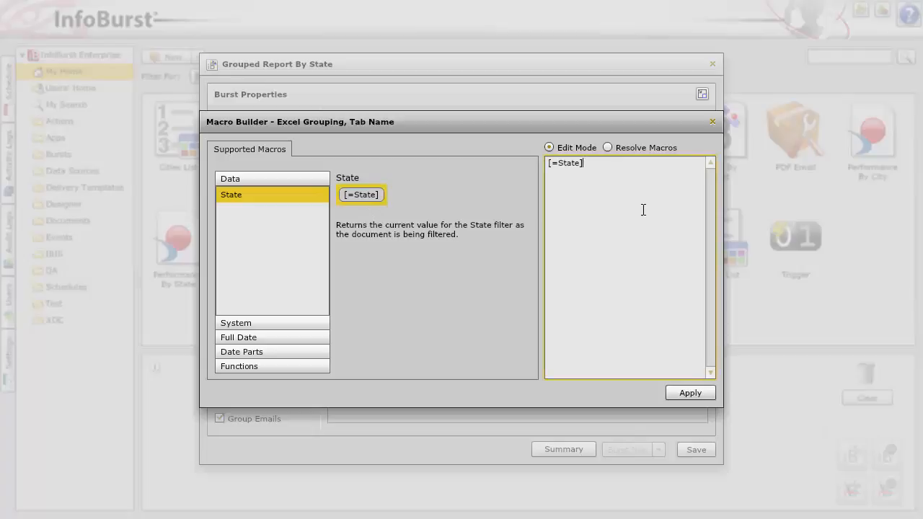
pyautogui.click(687, 395)
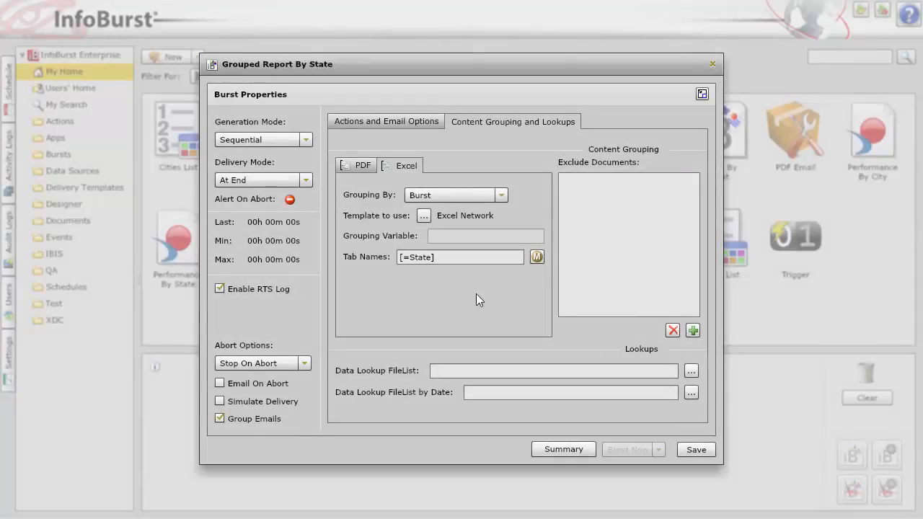
# Save the Grouped Report By State burst and run it immediately
pyautogui.click(694, 450)
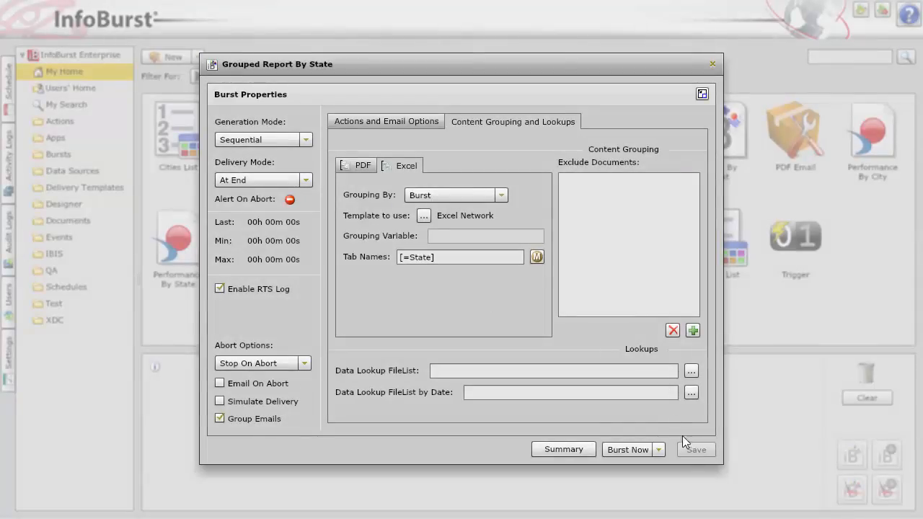
pyautogui.click(618, 450)
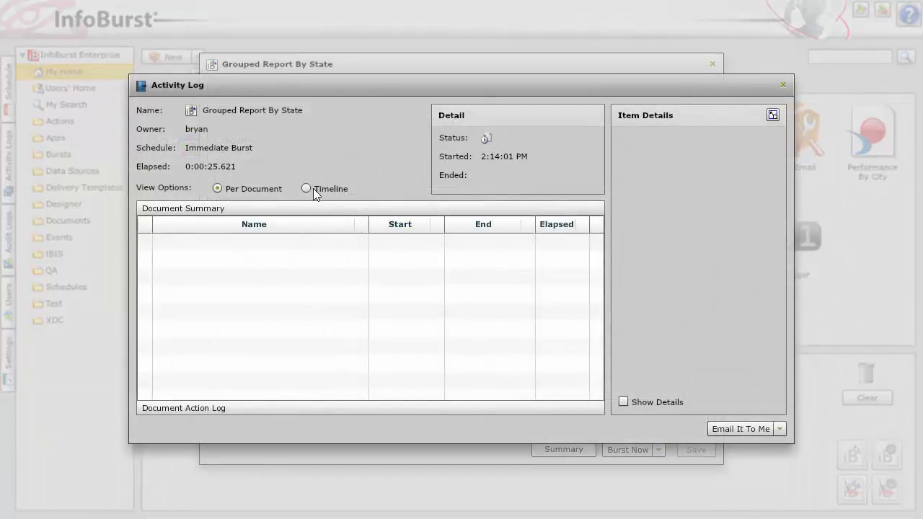
# Show the burst's activity log as a timeline and inspect the details of the queue allocation, Group XLS and Deliver to Network actions
pyautogui.click(305, 188)
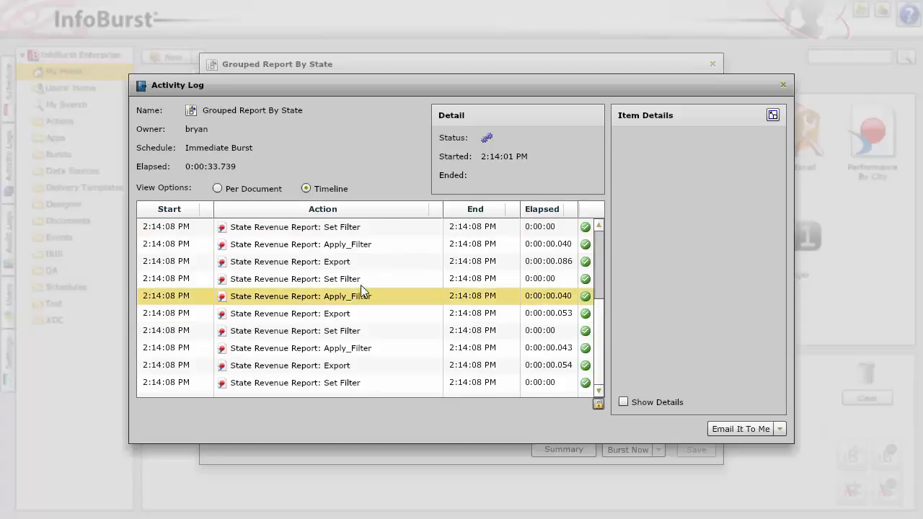
pyautogui.click(342, 350)
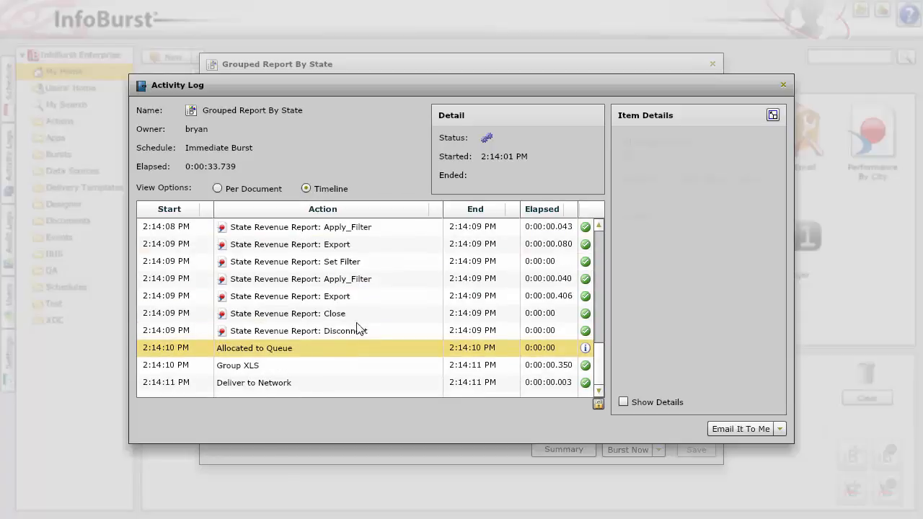
pyautogui.click(314, 332)
pyautogui.click(276, 350)
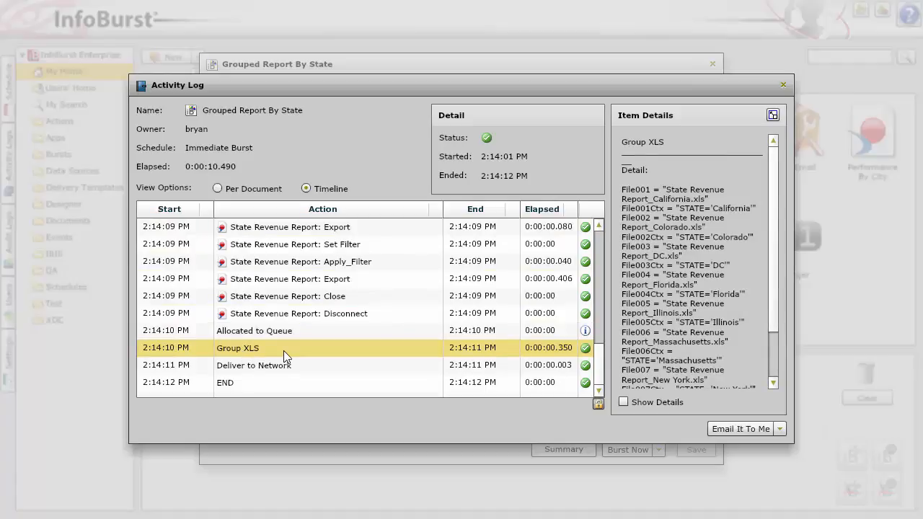
pyautogui.click(283, 363)
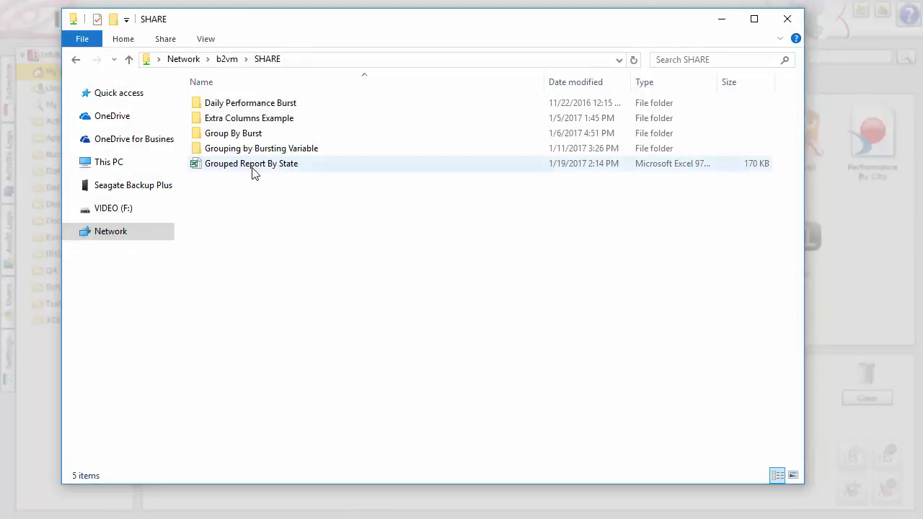
# Open the Grouped Report By State workbook from the SHARE network folder in Excel and compare it with the single-sheet Report 1 workbook
pyautogui.moveTo(252, 172)
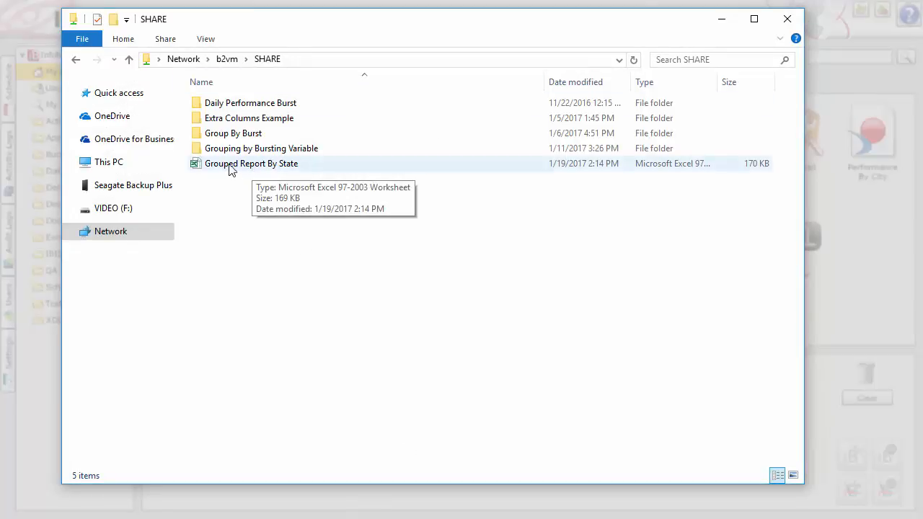
pyautogui.doubleClick(275, 166)
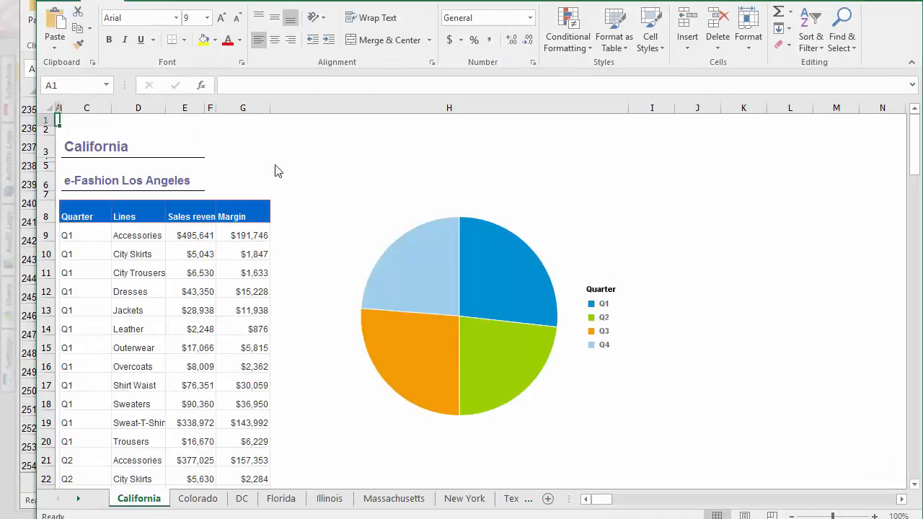
pyautogui.hotkey('alt', 'Tab')
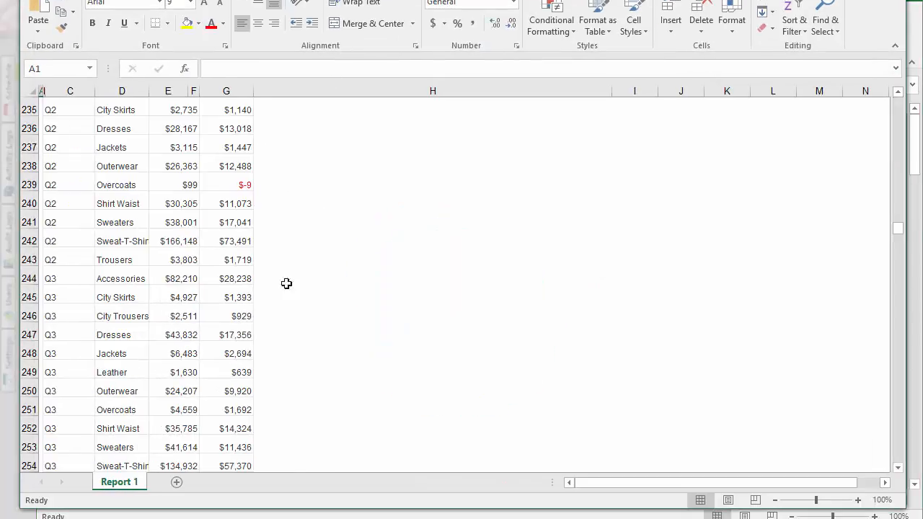
pyautogui.scroll(20, 296, 201)
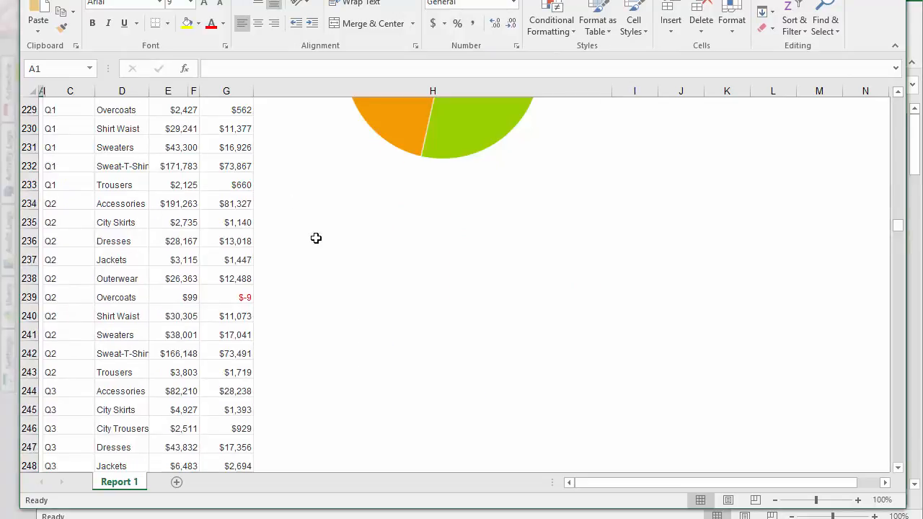
pyautogui.scroll(1, 278, 268)
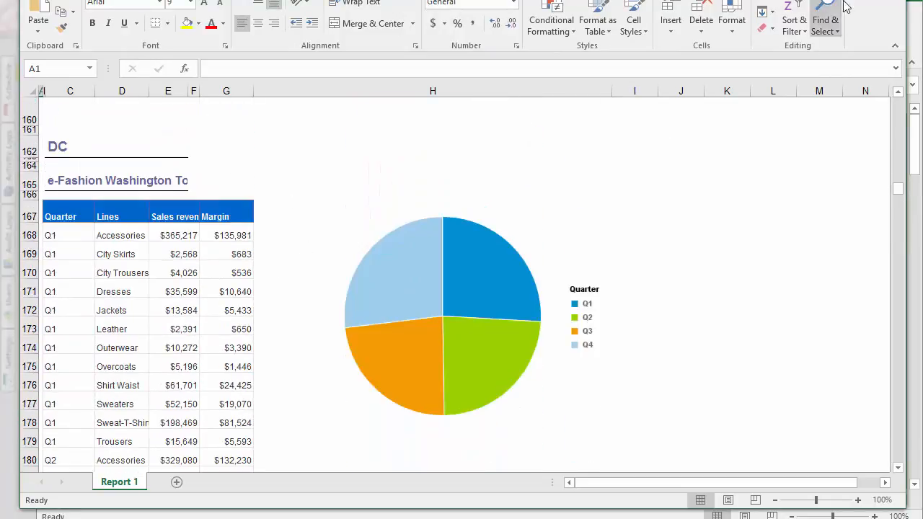
pyautogui.hotkey('alt', 'Tab')
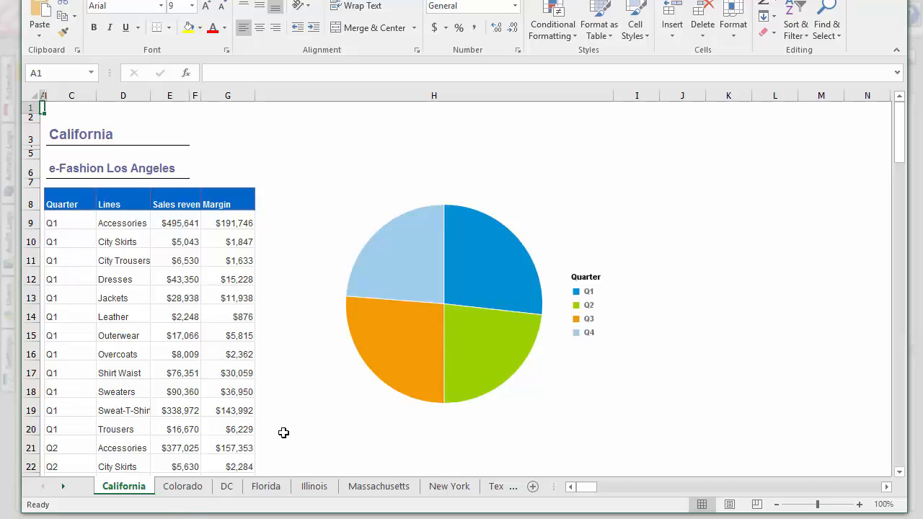
# Review the state sheets of the grouped workbook, including Colorado, DC, Florida, Illinois, Massachusetts and New York, and return to California
pyautogui.click(183, 491)
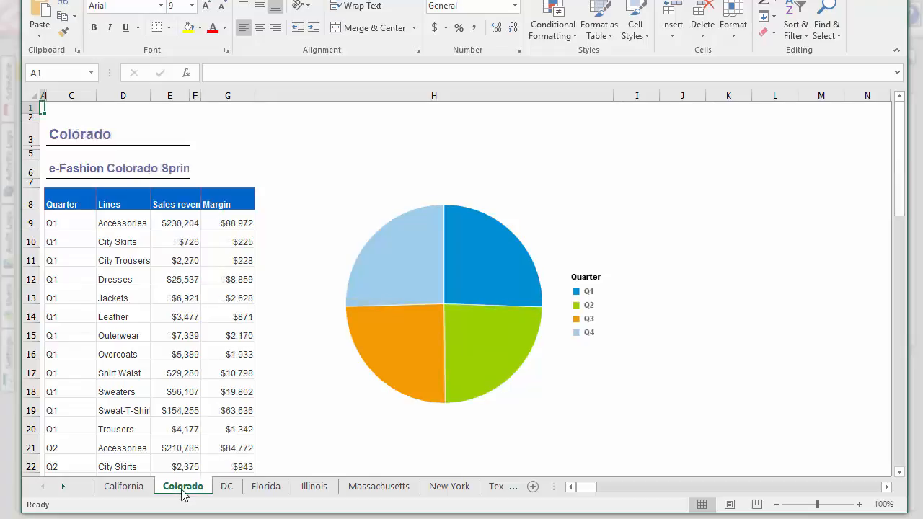
pyautogui.click(227, 489)
pyautogui.click(266, 489)
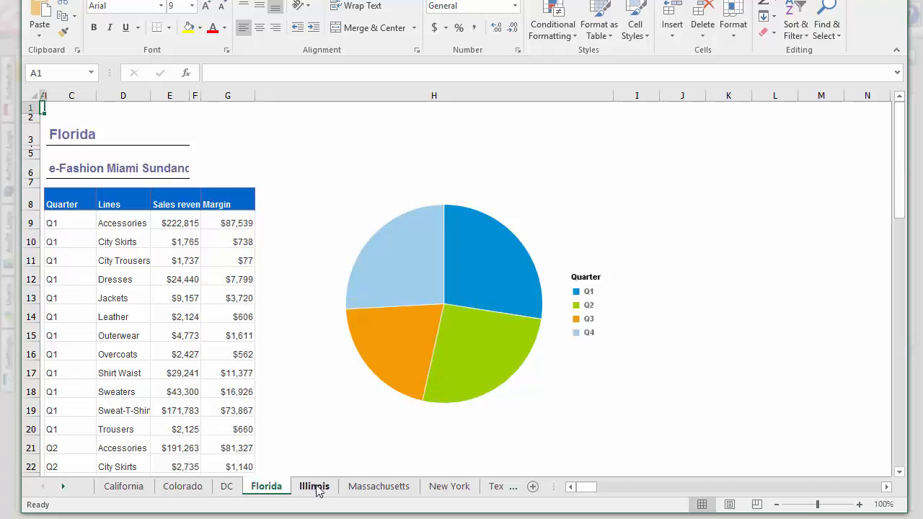
pyautogui.click(317, 489)
pyautogui.click(180, 489)
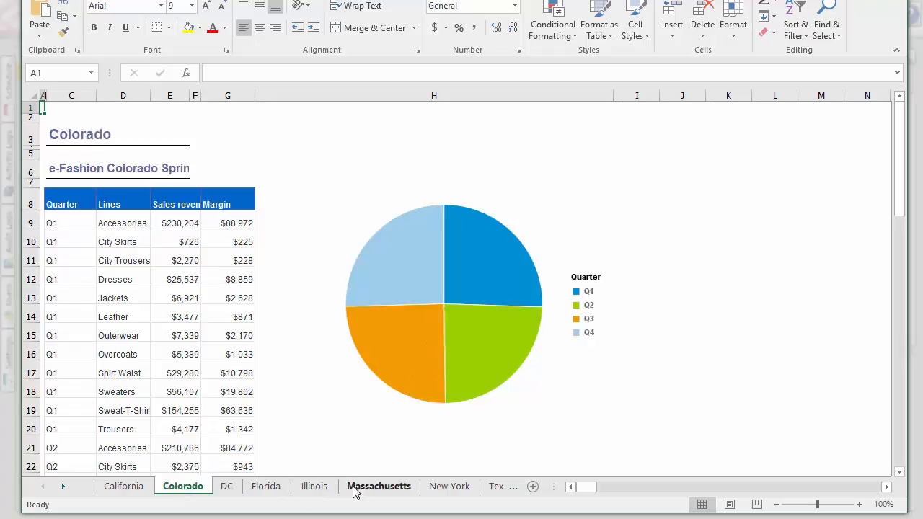
pyautogui.click(372, 492)
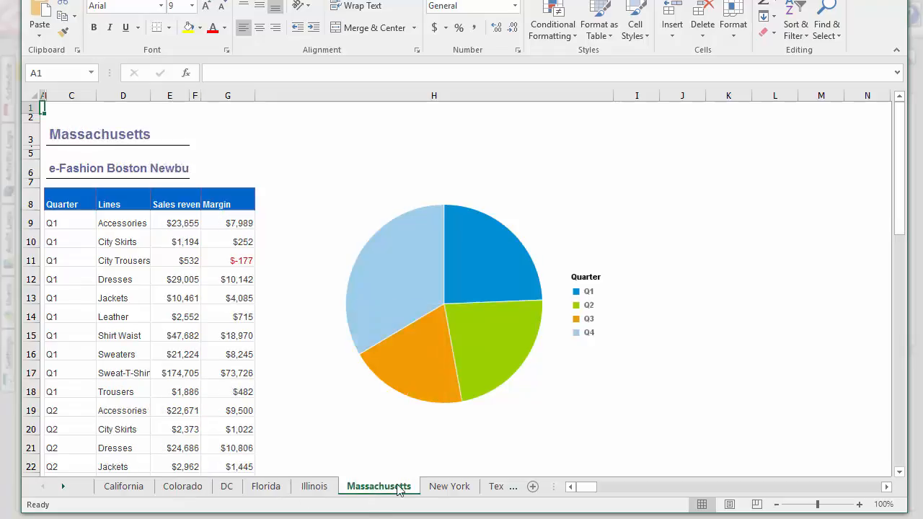
pyautogui.click(448, 489)
pyautogui.click(130, 491)
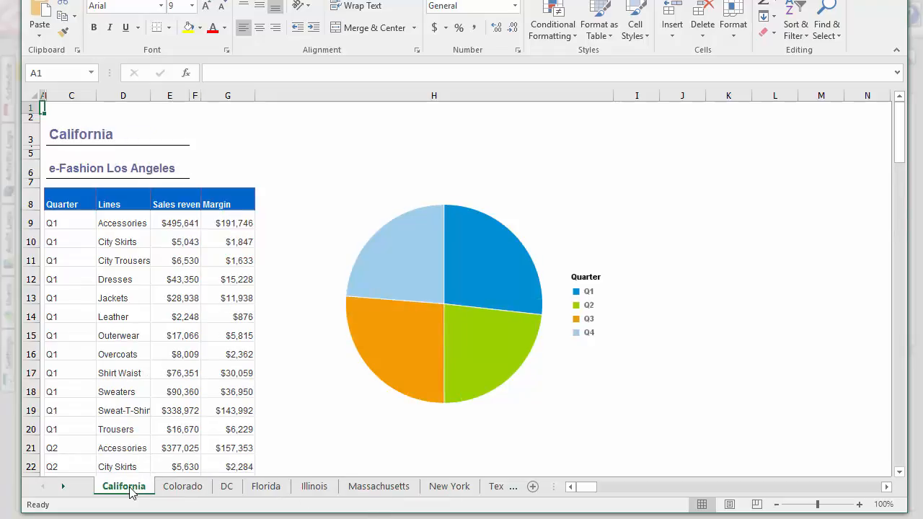